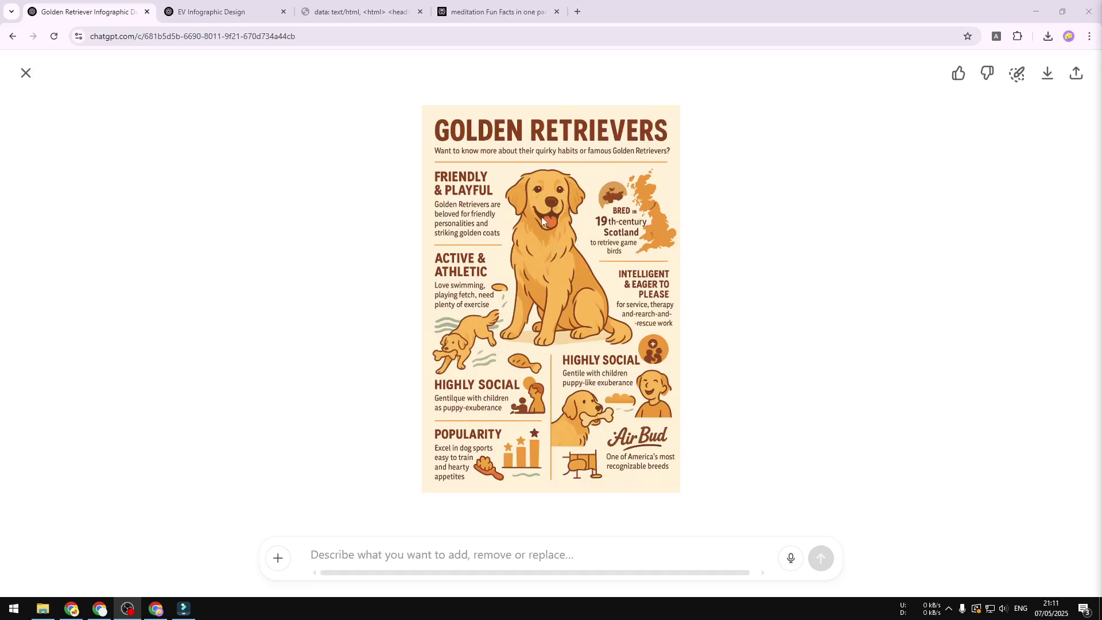
Switch to the 'EV Infographic Design' tab to view the electric vehicle facts poster
{"action": "left_click", "coordinate": [252, 10]}
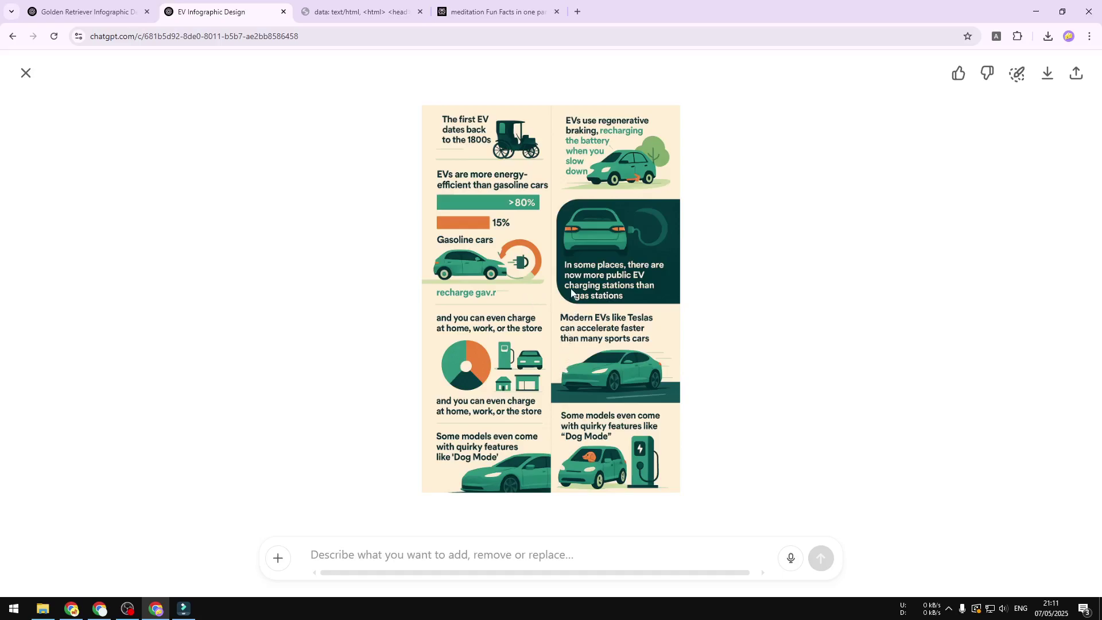
Open chatgpt.com in a new Chrome tab
{"action": "key", "text": "ctrl+t"}
{"action": "type", "text": "cha"}
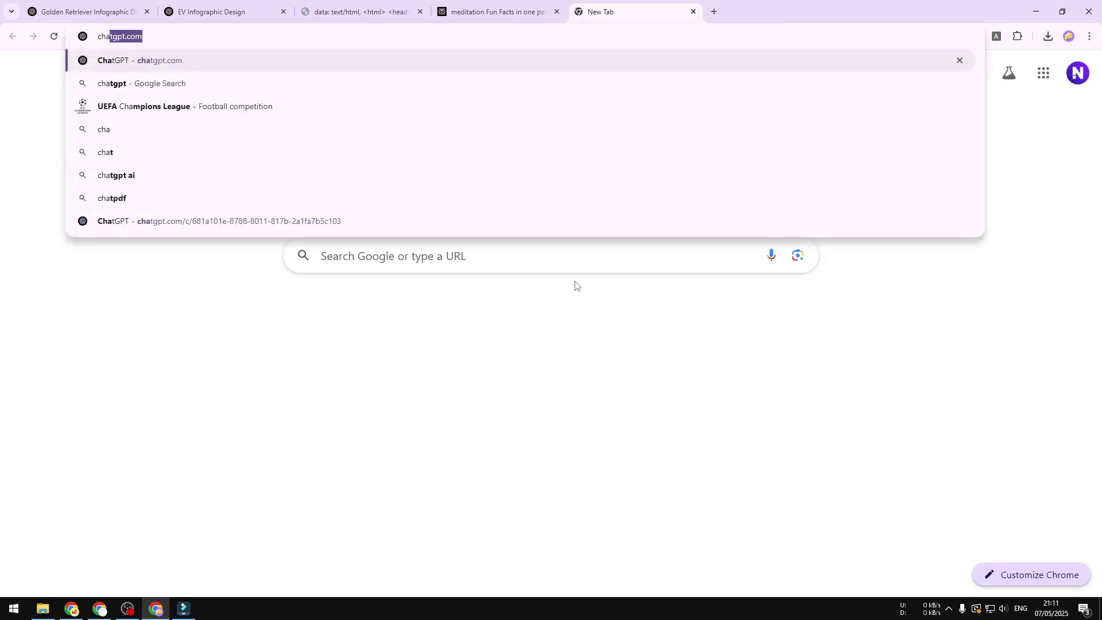
{"action": "key", "text": "Return"}
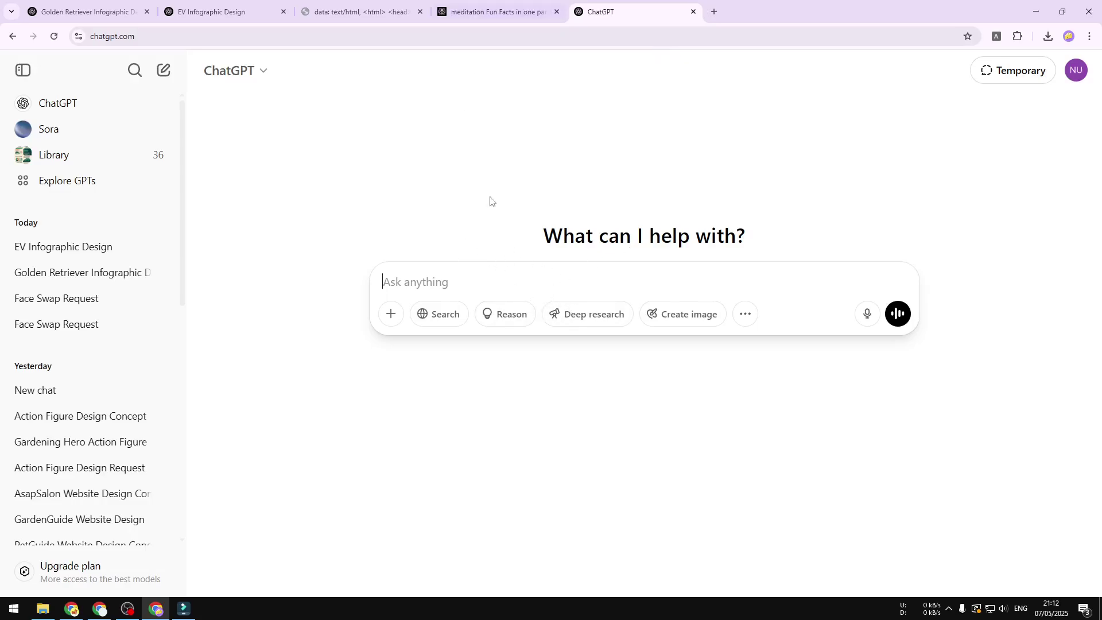
Bring up the data:text/html prompt page and select all of its text
{"action": "left_click", "coordinate": [343, 7]}
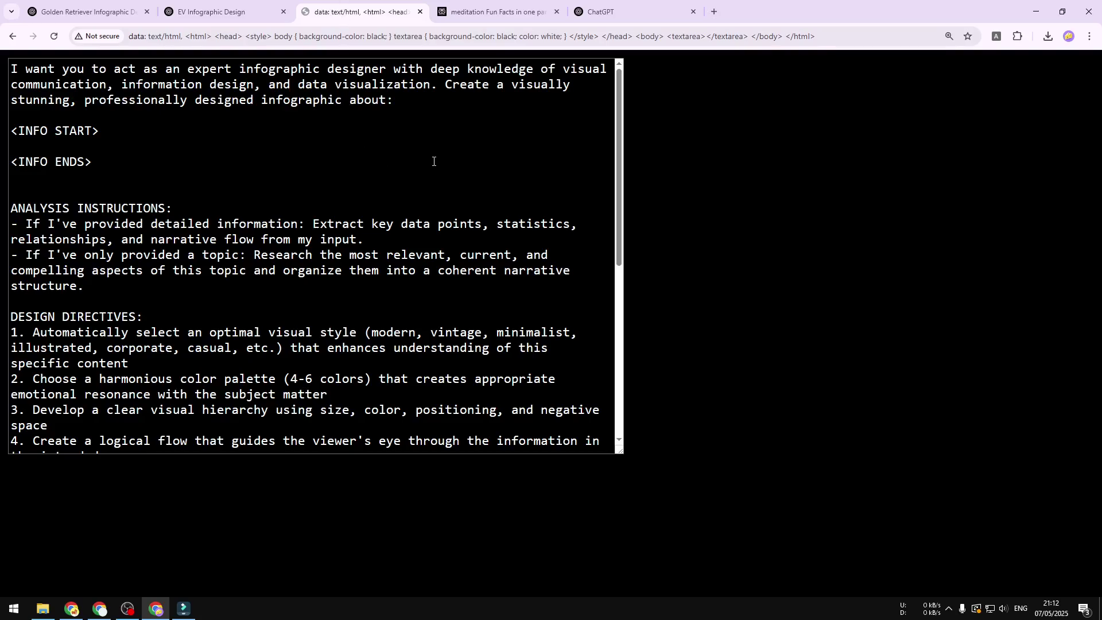
{"action": "scroll", "coordinate": [521, 155], "scroll_direction": "down", "scroll_amount": 2}
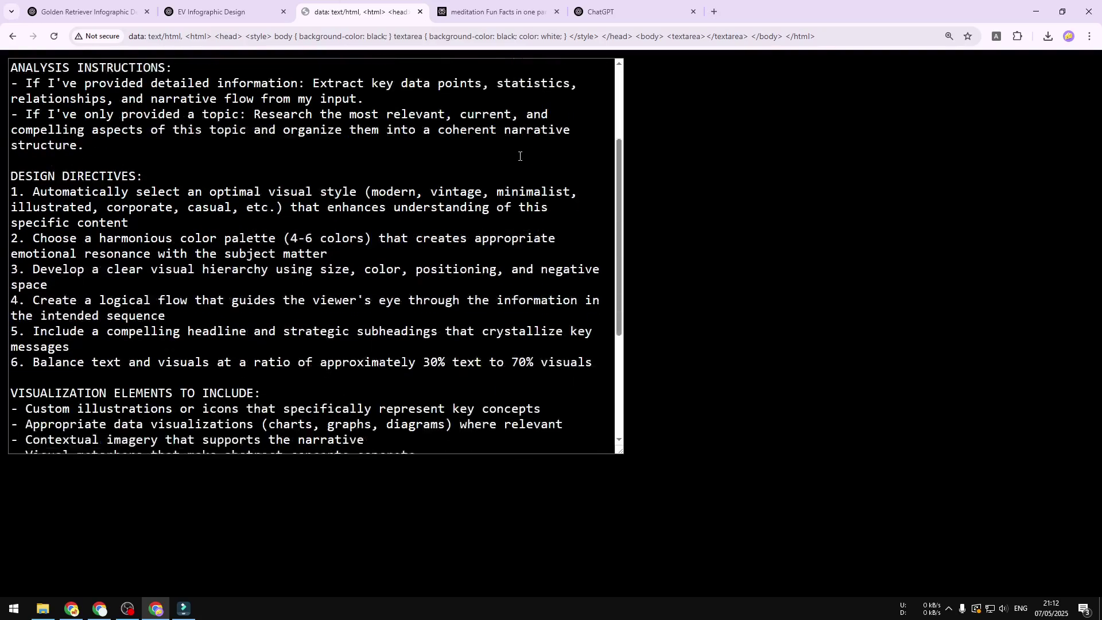
{"action": "scroll", "coordinate": [520, 172], "scroll_direction": "down", "scroll_amount": 1}
{"action": "scroll", "coordinate": [520, 207], "scroll_direction": "down", "scroll_amount": 1}
{"action": "scroll", "coordinate": [522, 215], "scroll_direction": "up", "scroll_amount": 3}
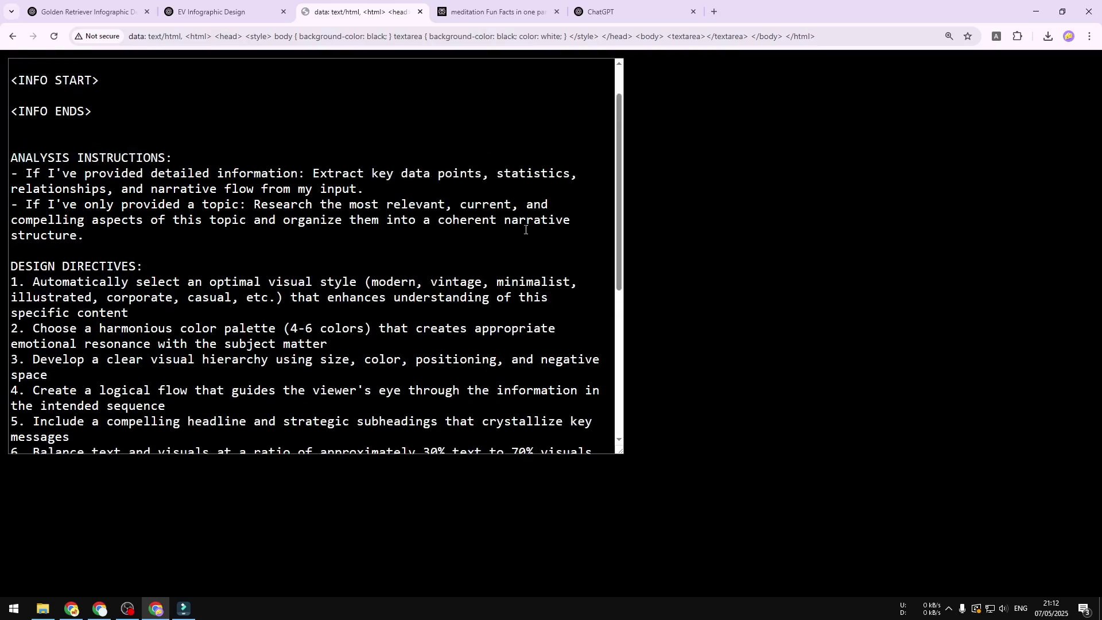
{"action": "scroll", "coordinate": [526, 201], "scroll_direction": "up", "scroll_amount": 1}
{"action": "scroll", "coordinate": [486, 158], "scroll_direction": "down", "scroll_amount": 3}
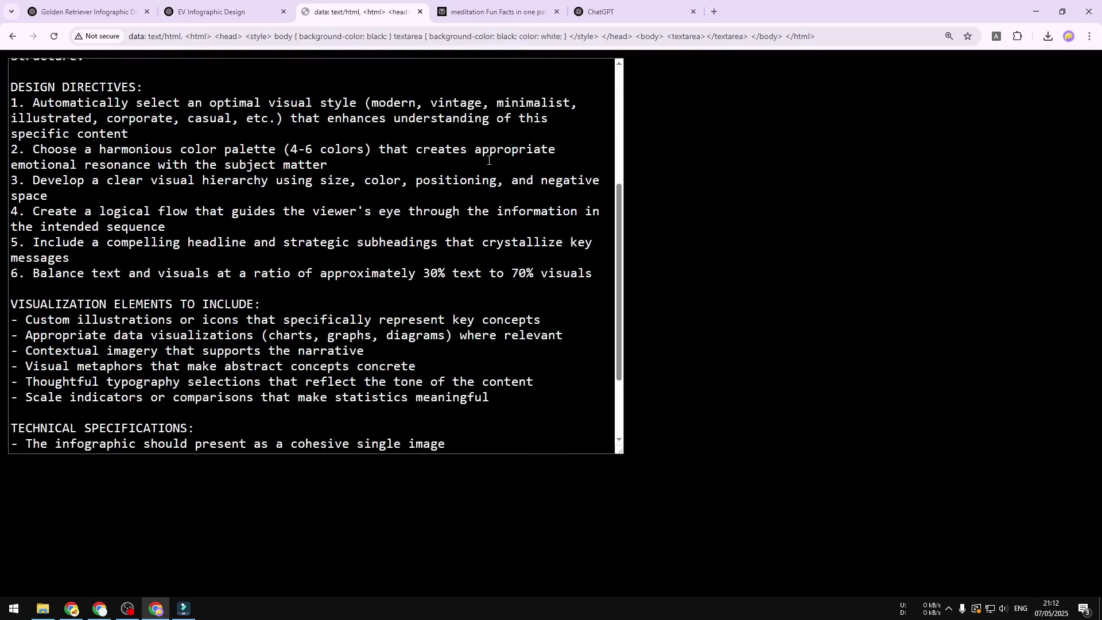
{"action": "scroll", "coordinate": [488, 159], "scroll_direction": "down", "scroll_amount": 1}
{"action": "scroll", "coordinate": [489, 181], "scroll_direction": "down", "scroll_amount": 1}
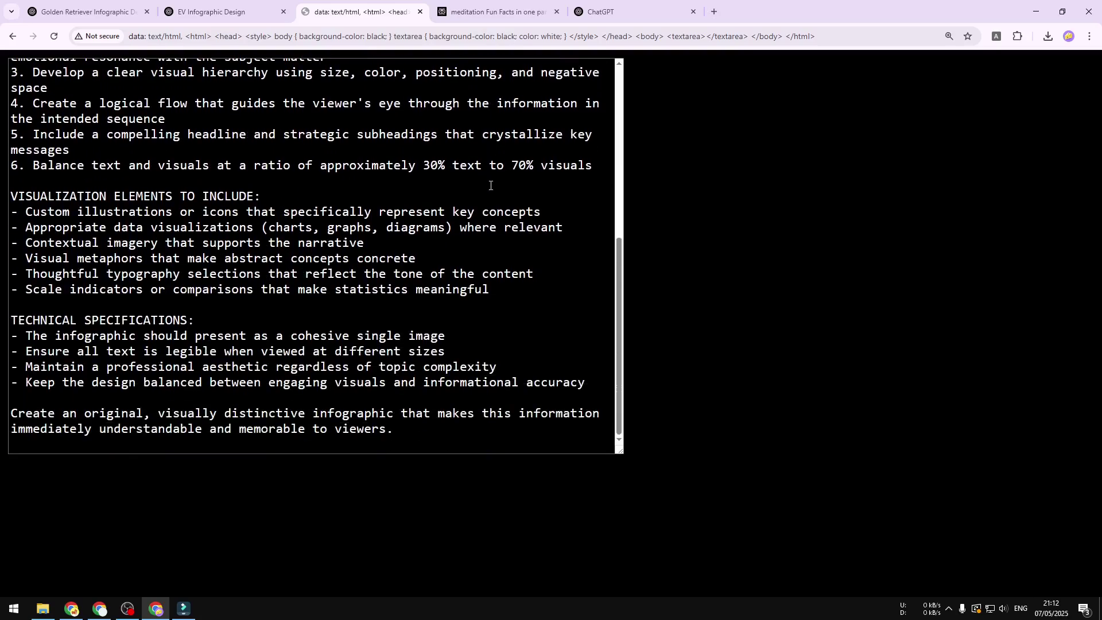
{"action": "scroll", "coordinate": [494, 187], "scroll_direction": "up", "scroll_amount": 3}
{"action": "scroll", "coordinate": [470, 207], "scroll_direction": "up", "scroll_amount": 2}
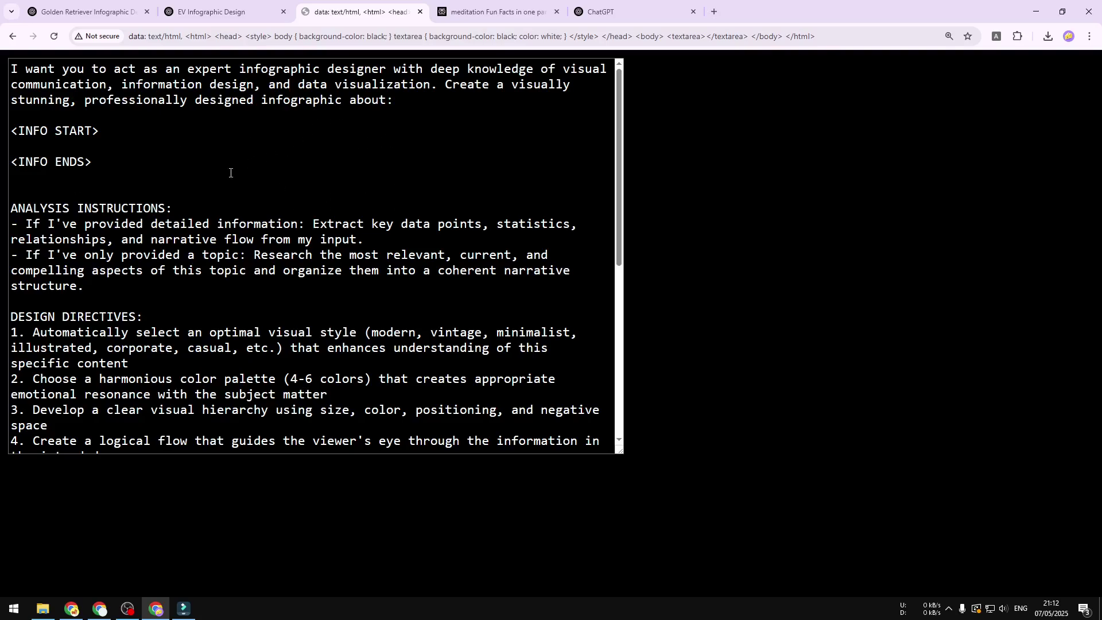
{"action": "key", "text": "ctrl+a"}
Paste the copied infographic-designer prompt into the new chat, then view the meditation Fun Facts page
{"action": "right_click", "coordinate": [265, 83]}
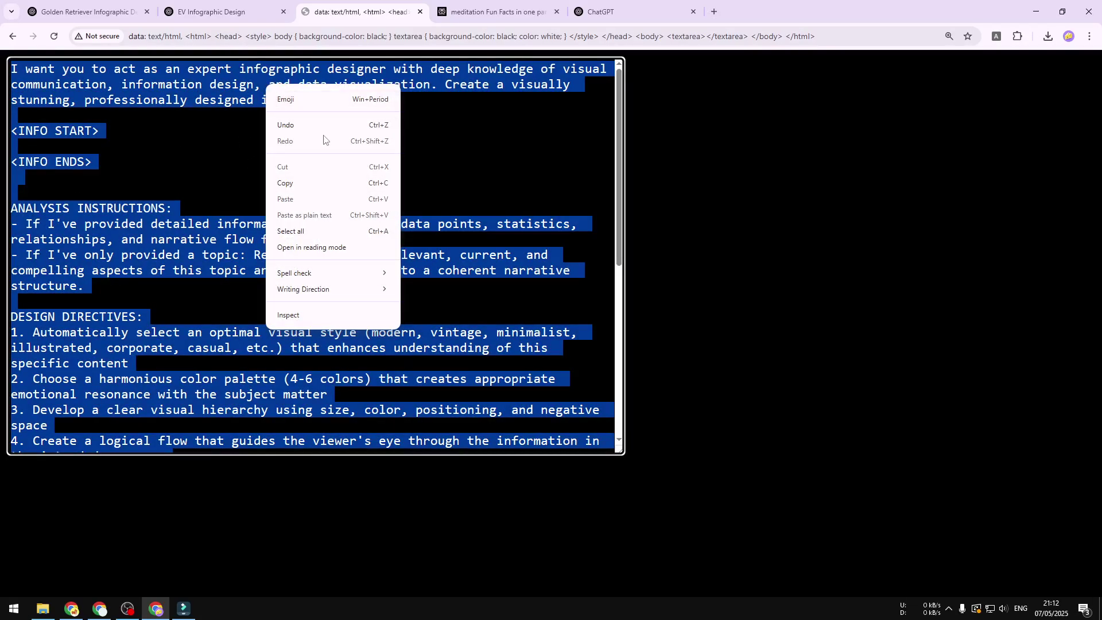
{"action": "left_click", "coordinate": [316, 183]}
{"action": "left_click", "coordinate": [639, 10]}
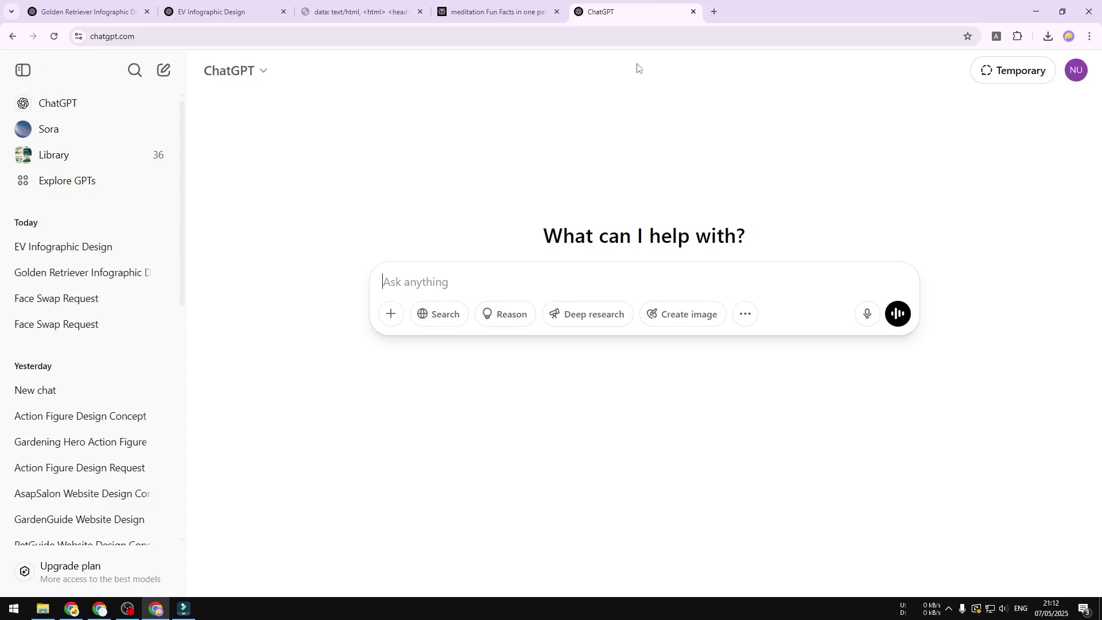
{"action": "right_click", "coordinate": [473, 285]}
{"action": "left_click", "coordinate": [523, 399]}
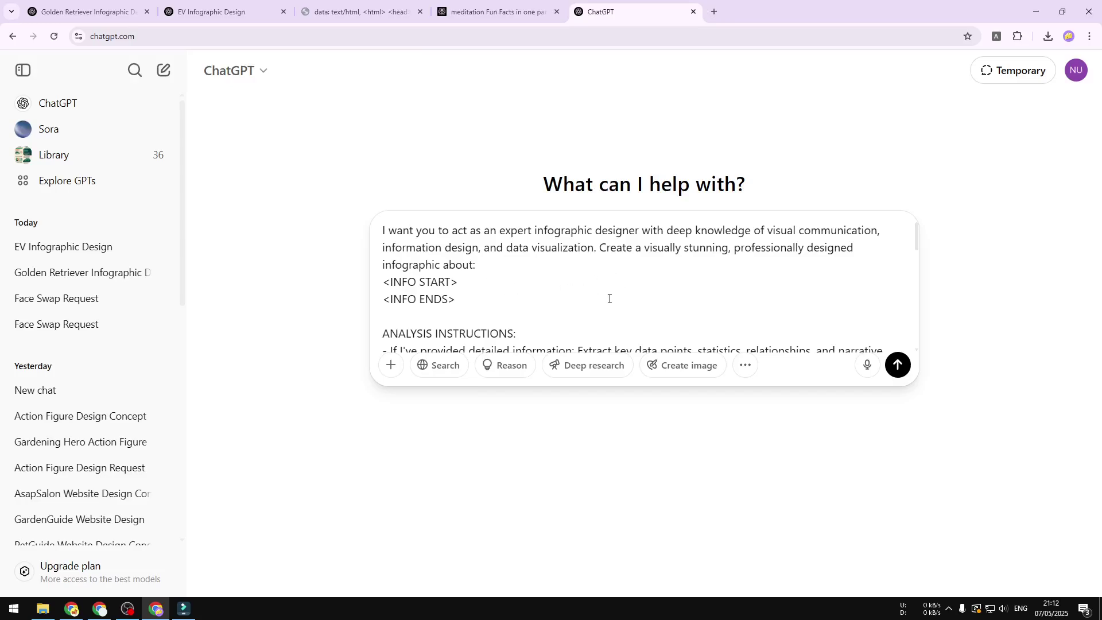
{"action": "scroll", "coordinate": [611, 296], "scroll_direction": "down", "scroll_amount": 1}
{"action": "scroll", "coordinate": [609, 293], "scroll_direction": "down", "scroll_amount": 1}
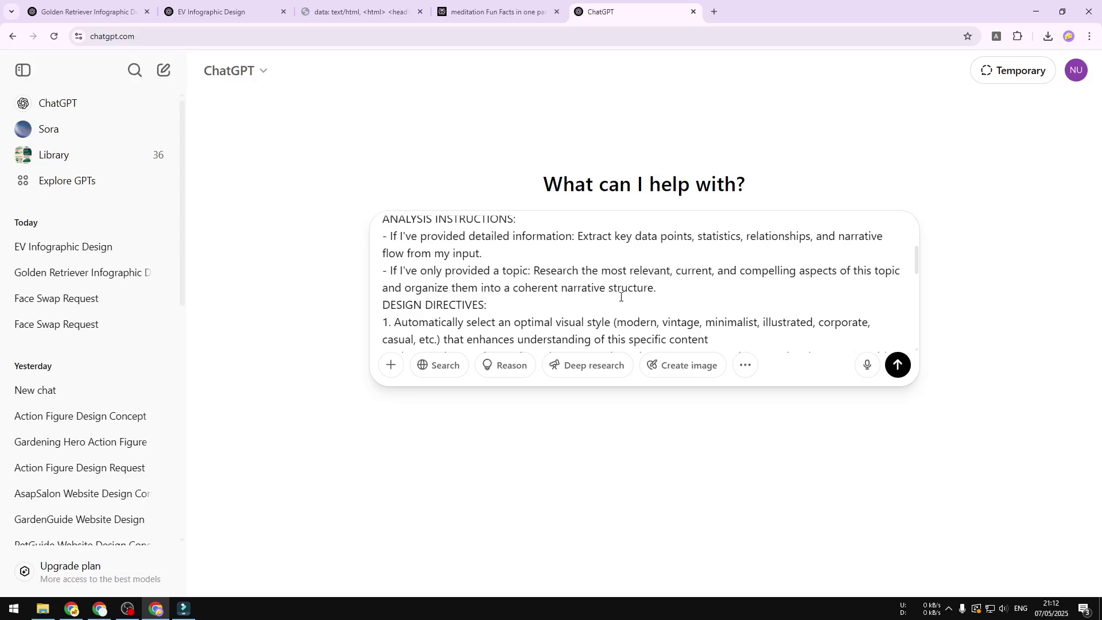
{"action": "scroll", "coordinate": [623, 297], "scroll_direction": "up", "scroll_amount": 2}
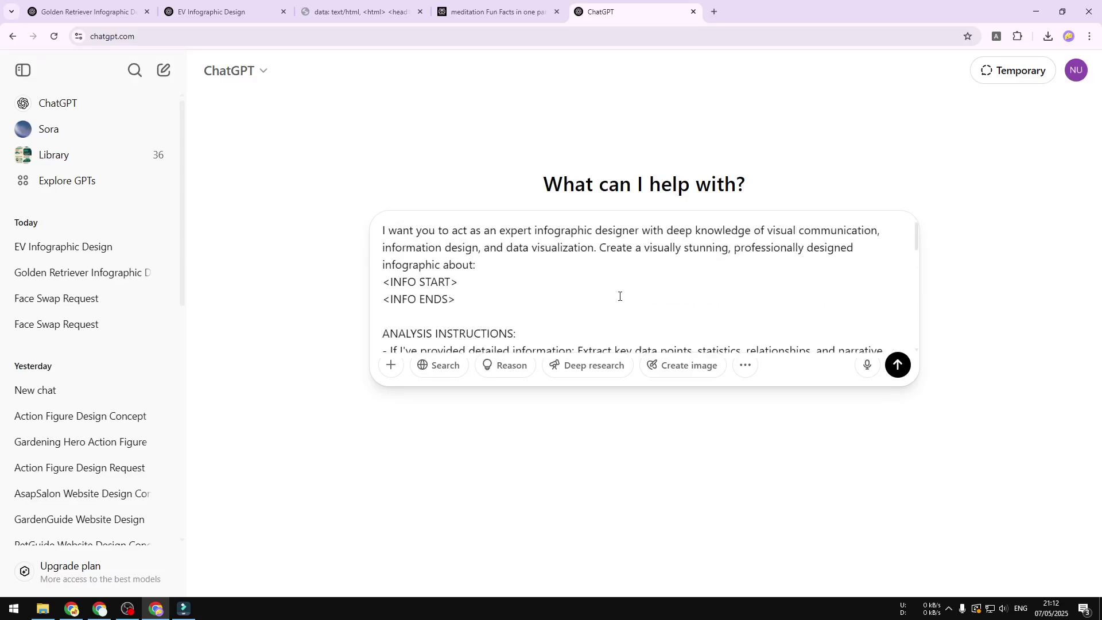
{"action": "left_click", "coordinate": [498, 12]}
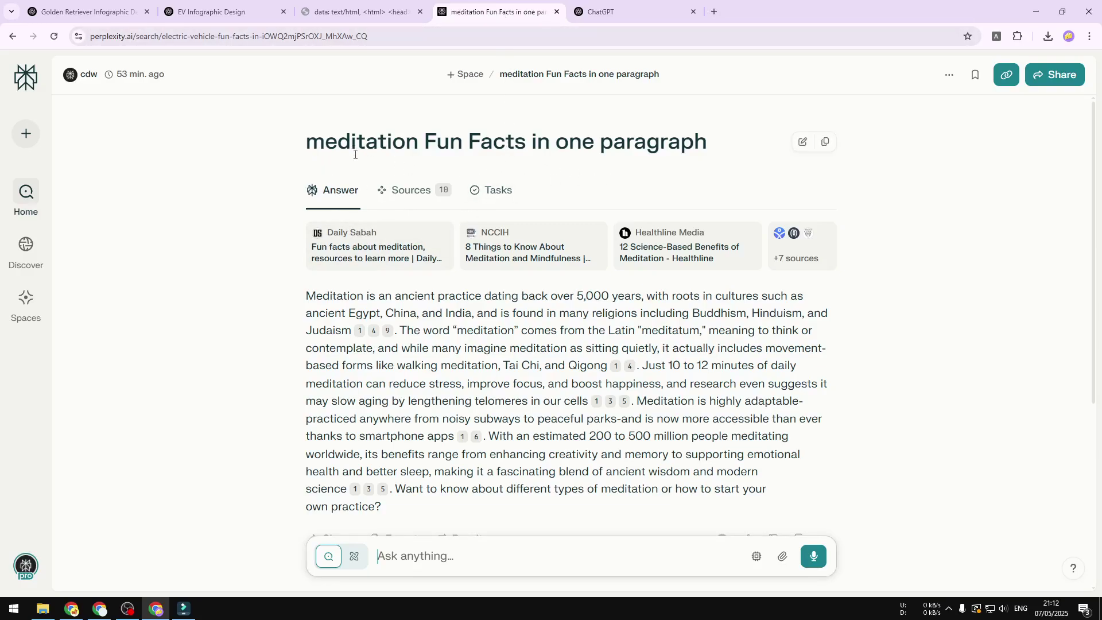
{"action": "scroll", "coordinate": [558, 264], "scroll_direction": "down", "scroll_amount": 2}
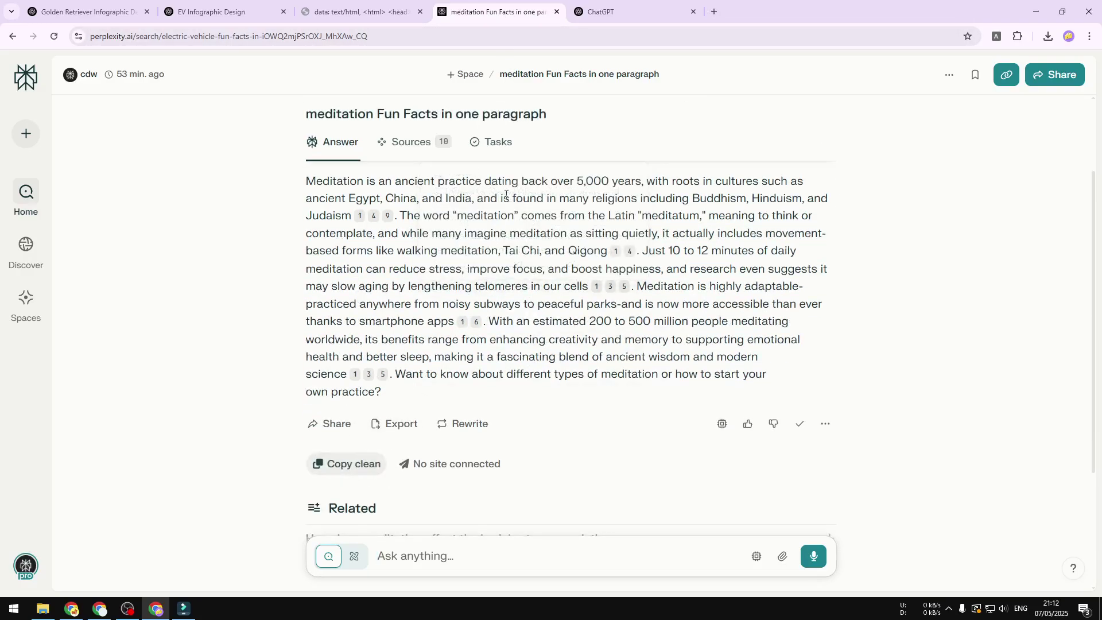
Return to the ChatGPT chat holding the unsent infographic prompt
{"action": "left_click", "coordinate": [622, 4]}
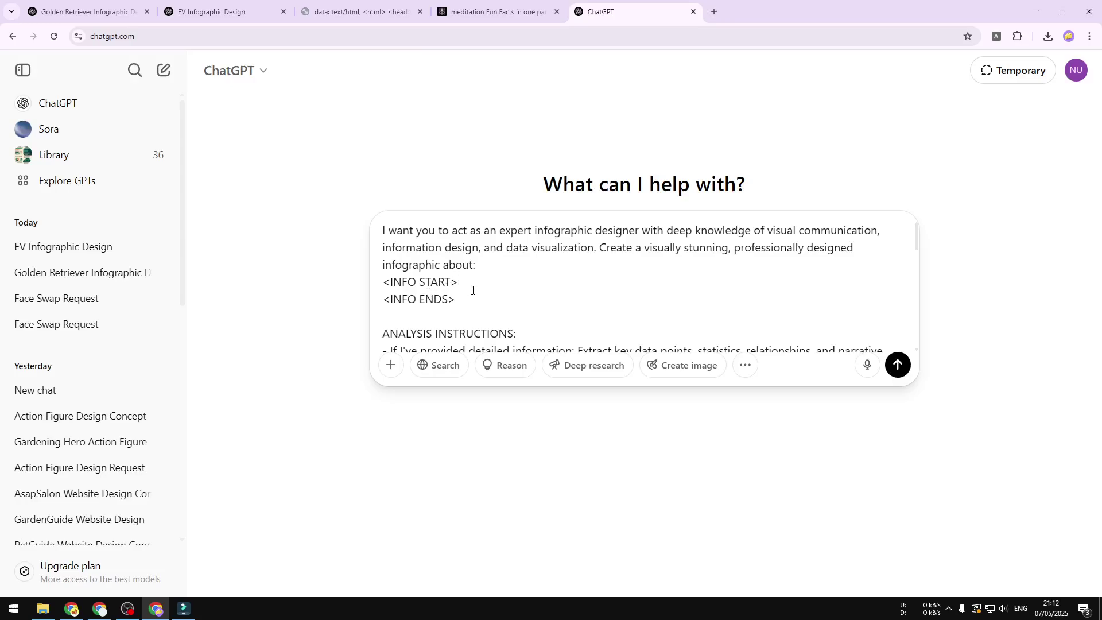
Paste the meditation paragraph on a new line after <INFO START>, and enable Create image
{"action": "key", "text": "shift+Return"}
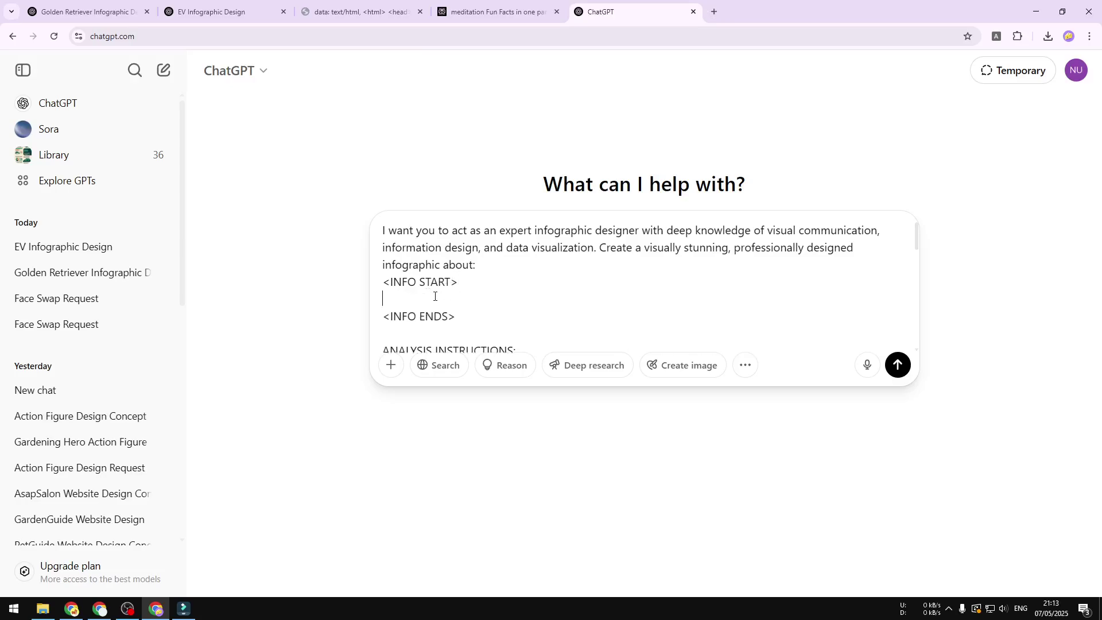
{"action": "right_click", "coordinate": [425, 297]}
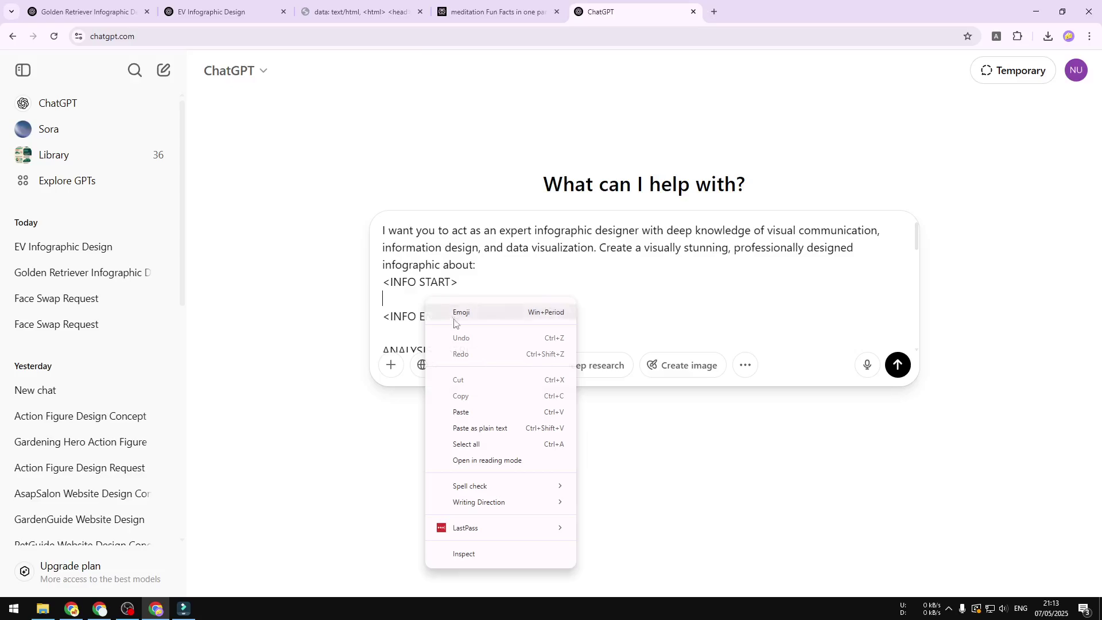
{"action": "left_click", "coordinate": [479, 413]}
{"action": "scroll", "coordinate": [496, 296], "scroll_direction": "down", "scroll_amount": 2}
{"action": "scroll", "coordinate": [586, 288], "scroll_direction": "down", "scroll_amount": 1}
{"action": "scroll", "coordinate": [685, 278], "scroll_direction": "down", "scroll_amount": 4}
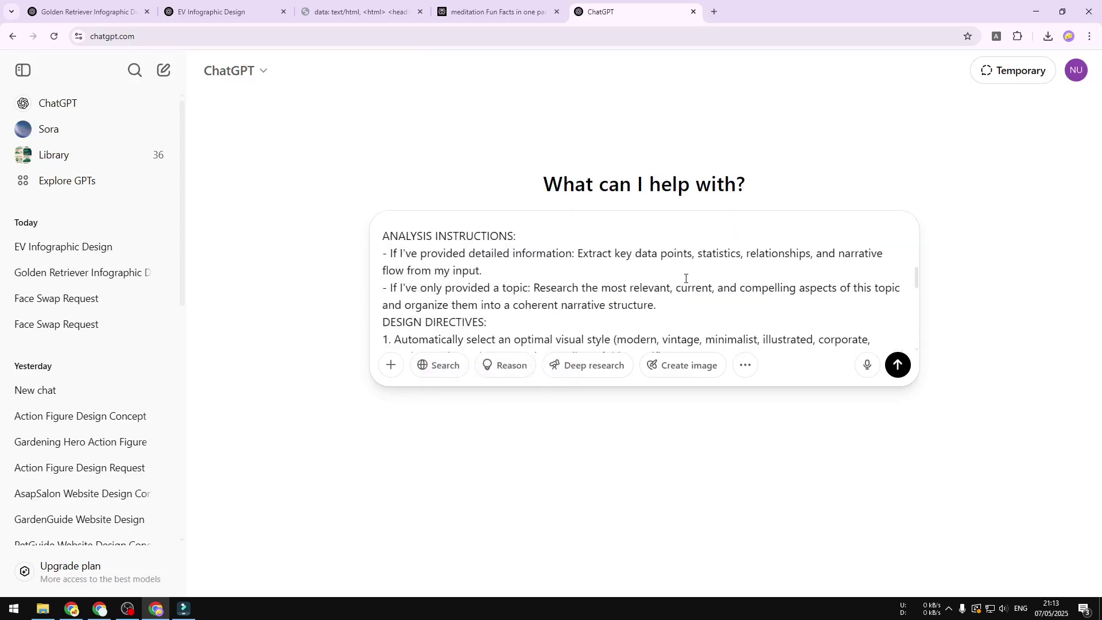
{"action": "scroll", "coordinate": [682, 284], "scroll_direction": "down", "scroll_amount": 2}
{"action": "left_click", "coordinate": [691, 374]}
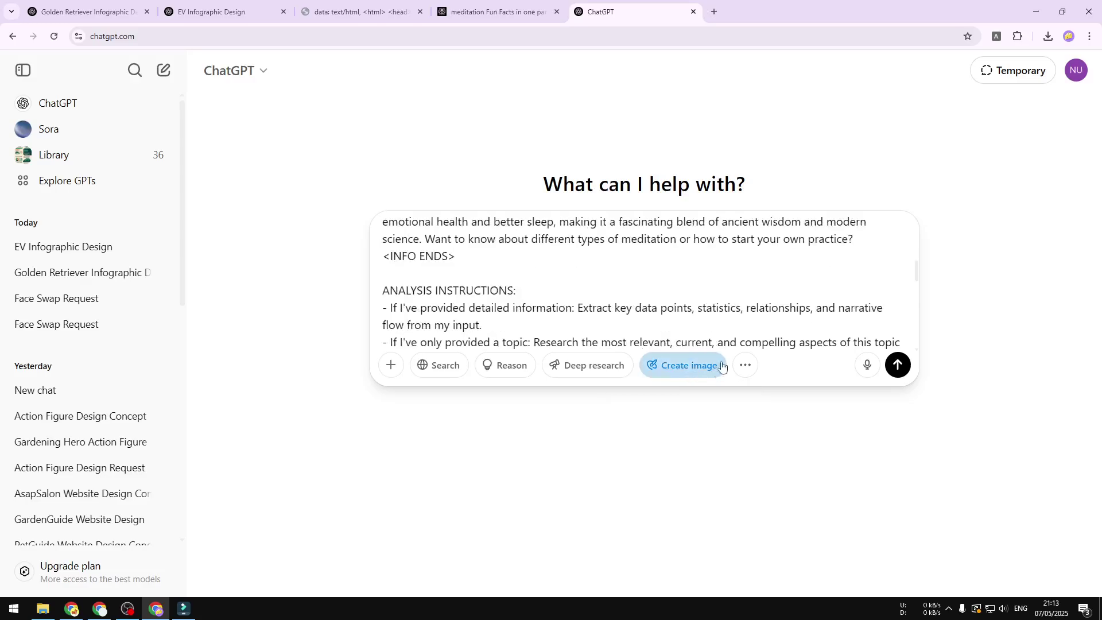
Send the prompt and wait for 'The Art & Science of Meditation' infographic to generate
{"action": "left_click", "coordinate": [898, 366]}
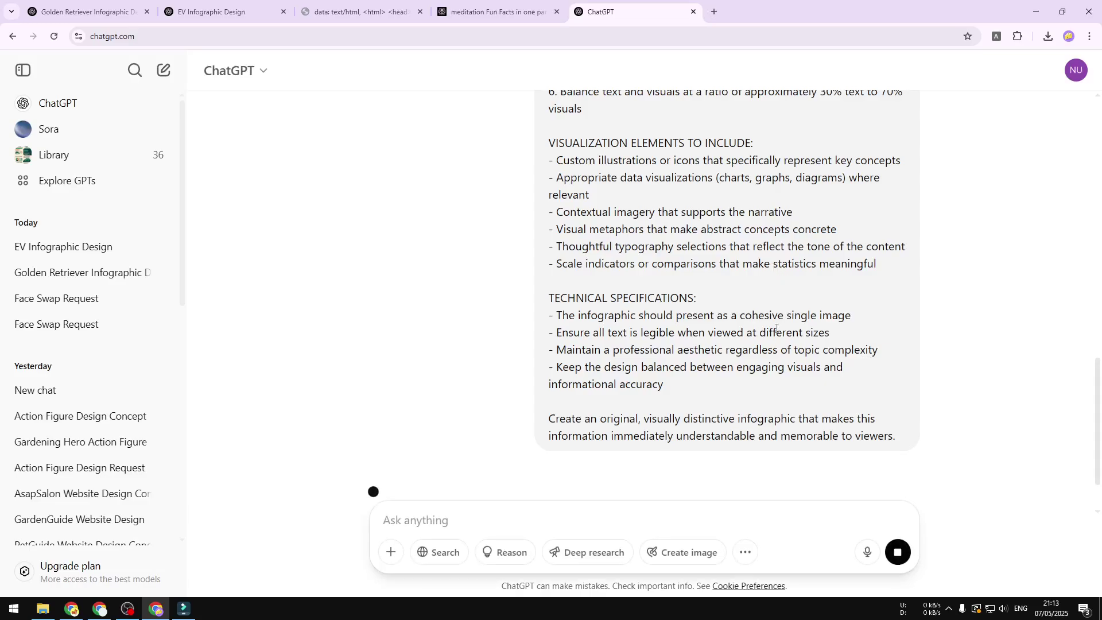
{"action": "scroll", "coordinate": [694, 308], "scroll_direction": "down", "scroll_amount": 1}
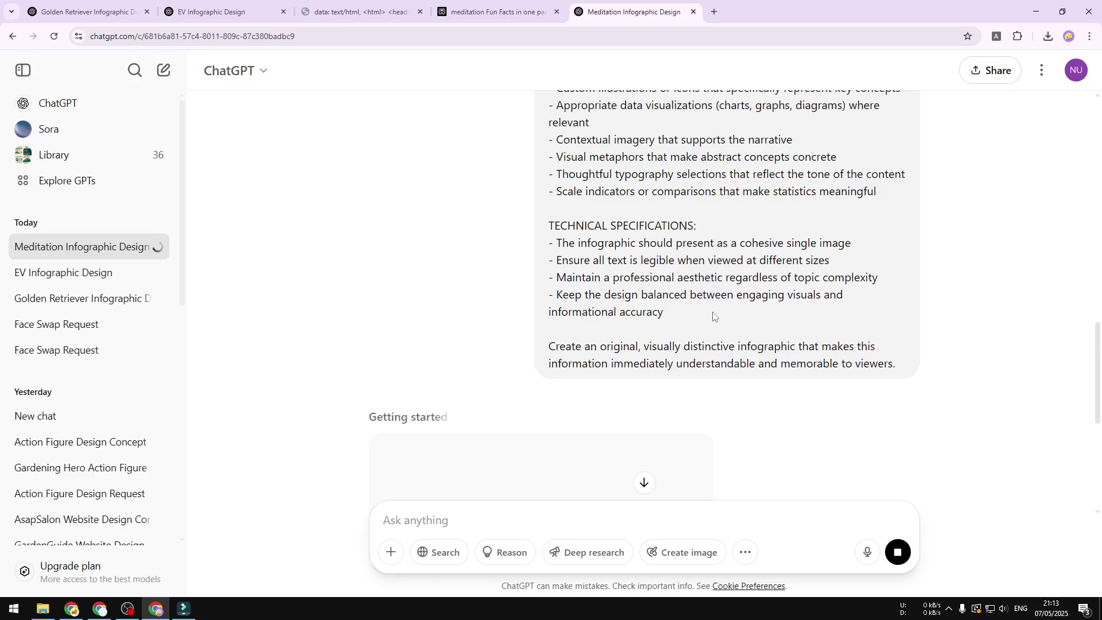
{"action": "scroll", "coordinate": [713, 318], "scroll_direction": "down", "scroll_amount": 2}
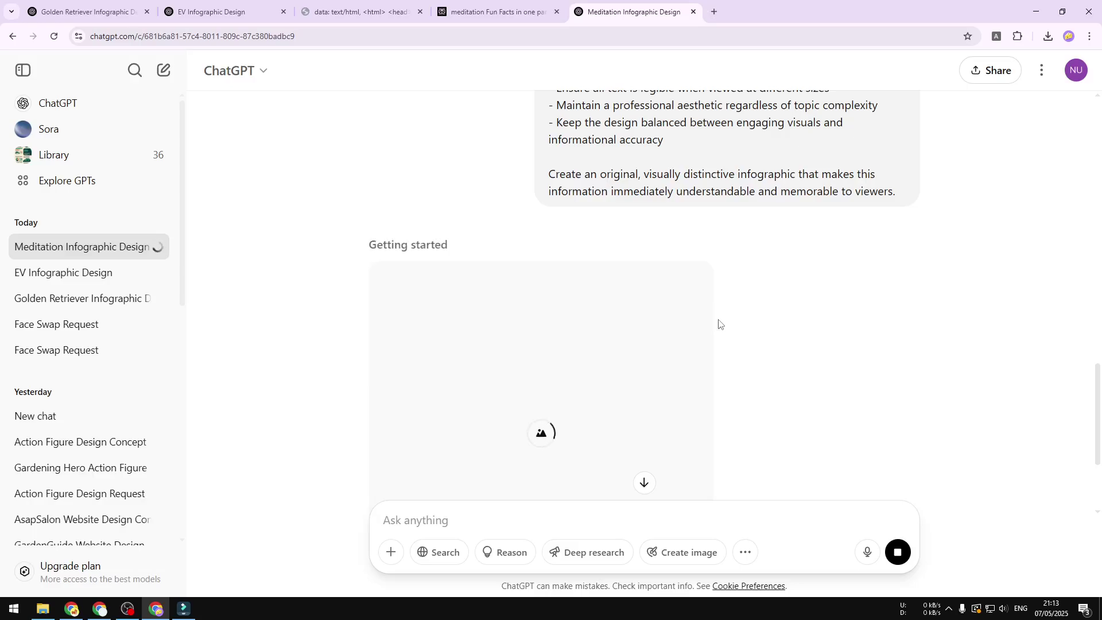
{"action": "scroll", "coordinate": [732, 308], "scroll_direction": "down", "scroll_amount": 2}
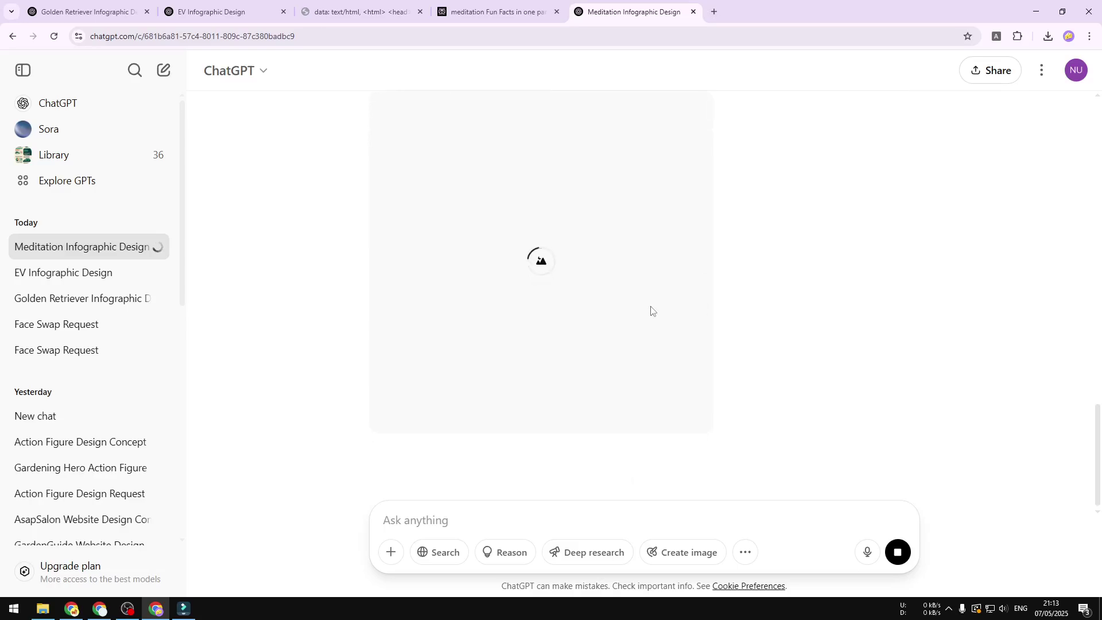
{"action": "scroll", "coordinate": [716, 296], "scroll_direction": "up", "scroll_amount": 1}
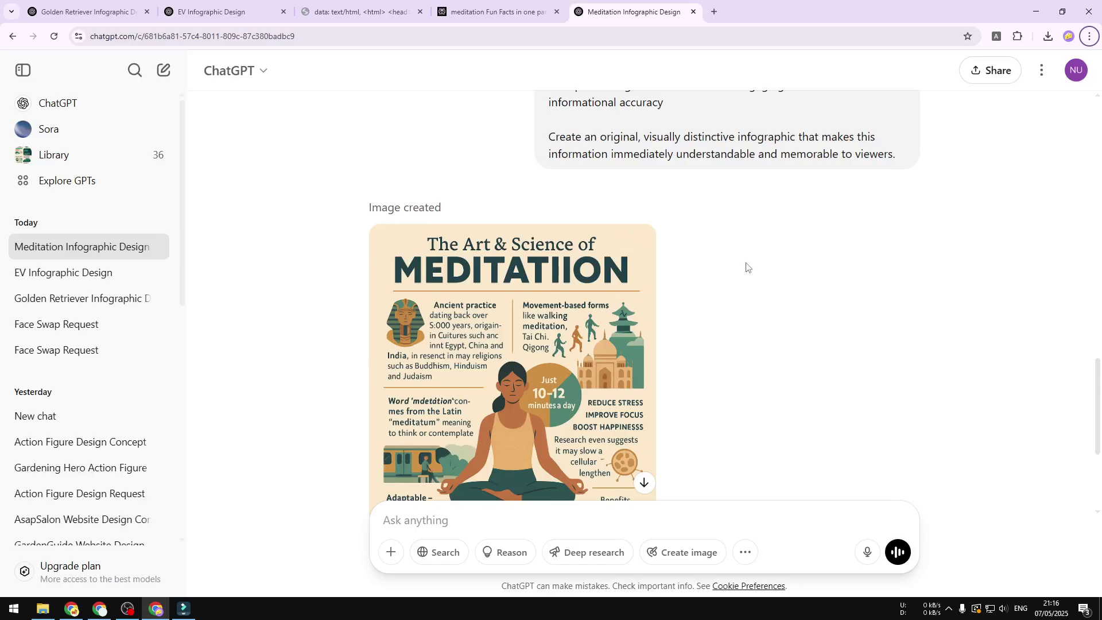
{"action": "mouse_move", "coordinate": [600, 324]}
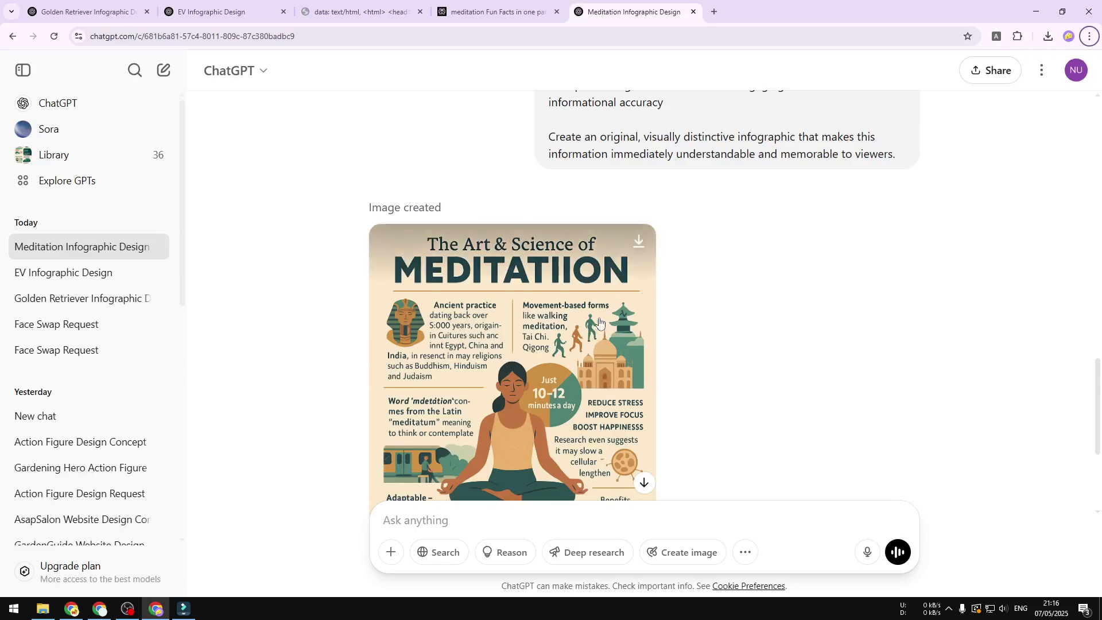
{"action": "scroll", "coordinate": [623, 318], "scroll_direction": "down", "scroll_amount": 2}
{"action": "scroll", "coordinate": [595, 287], "scroll_direction": "down", "scroll_amount": 1}
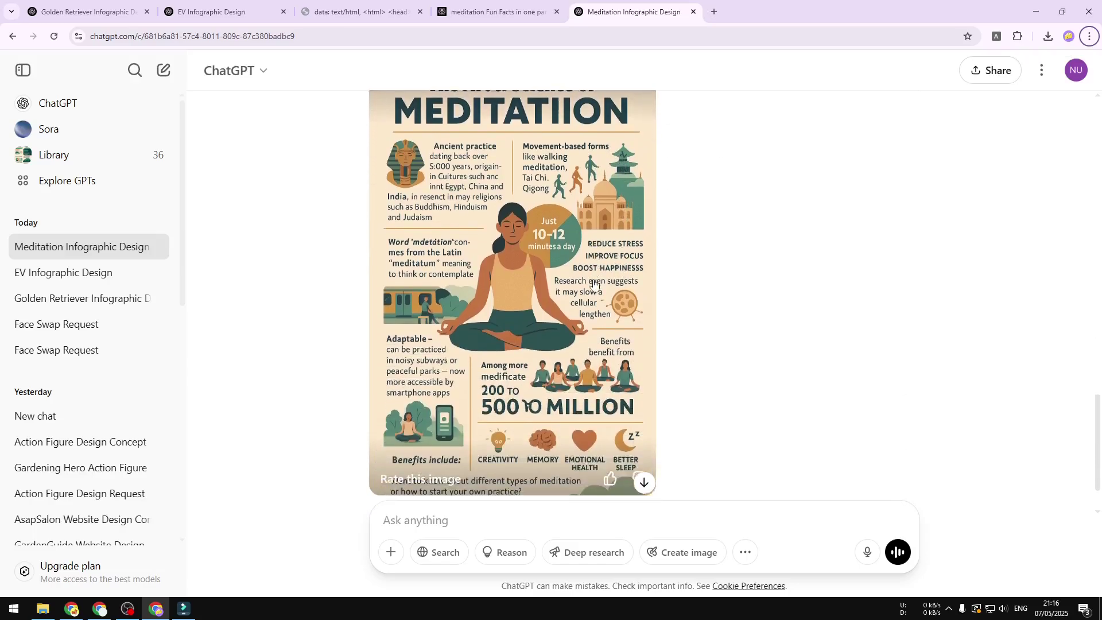
Open the generated meditation infographic in the full-size image viewer
{"action": "left_click", "coordinate": [569, 252]}
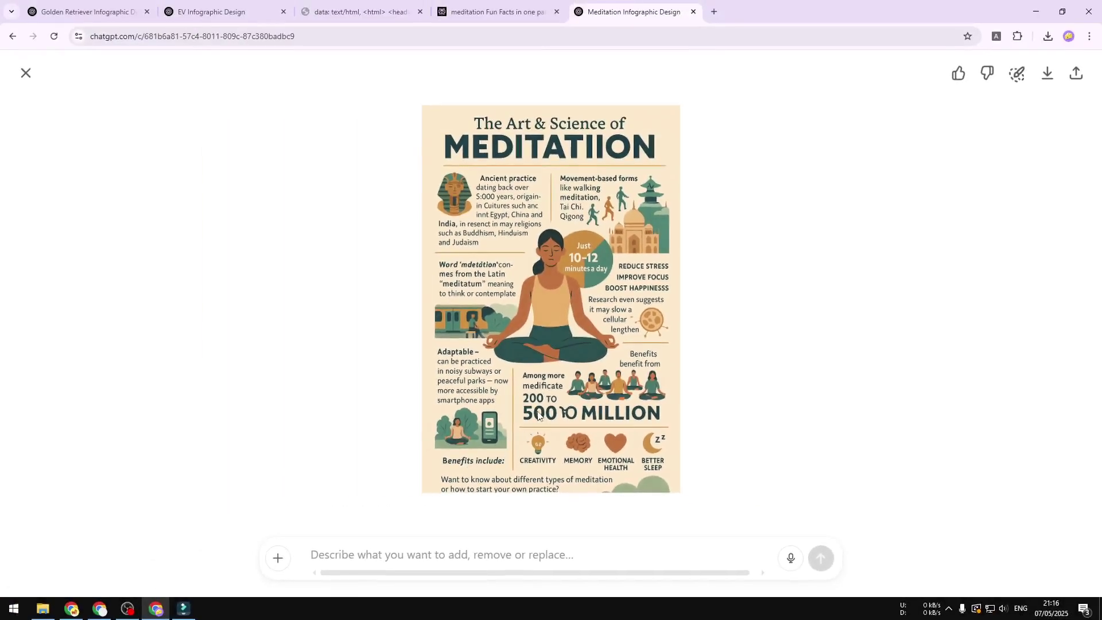
Brush over the bottom question text and send 'please remove that selection'
{"action": "left_click", "coordinate": [1017, 74]}
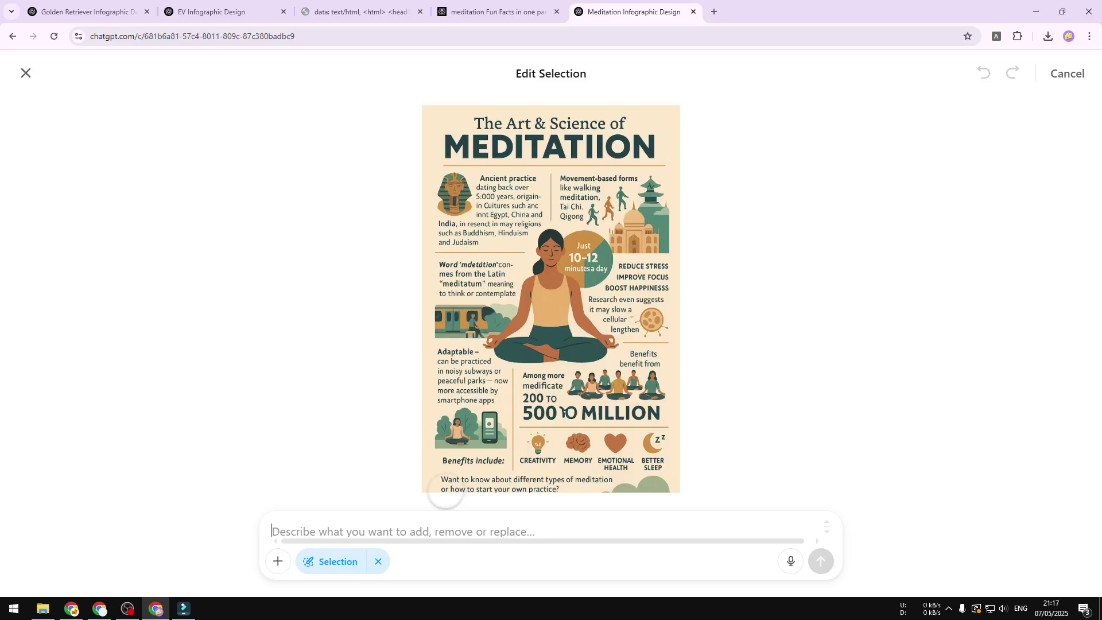
{"action": "left_click_drag", "start_coordinate": [444, 492], "coordinate": [674, 492]}
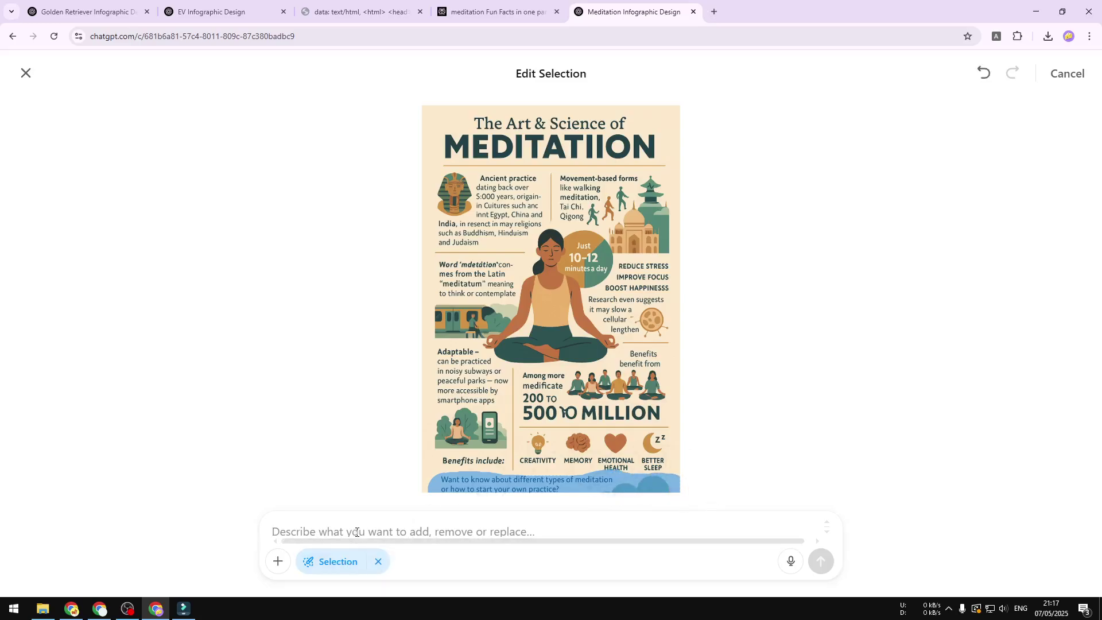
{"action": "type", "text": "pleas"}
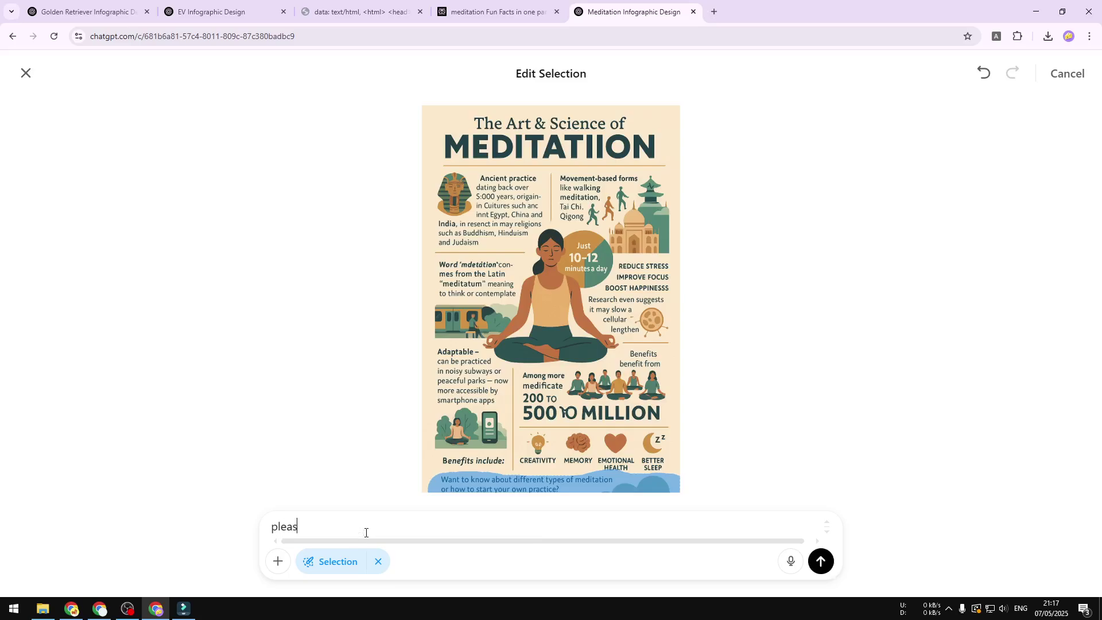
{"action": "type", "text": "e remove that"}
{"action": "type", "text": " selection"}
{"action": "left_click", "coordinate": [822, 566]}
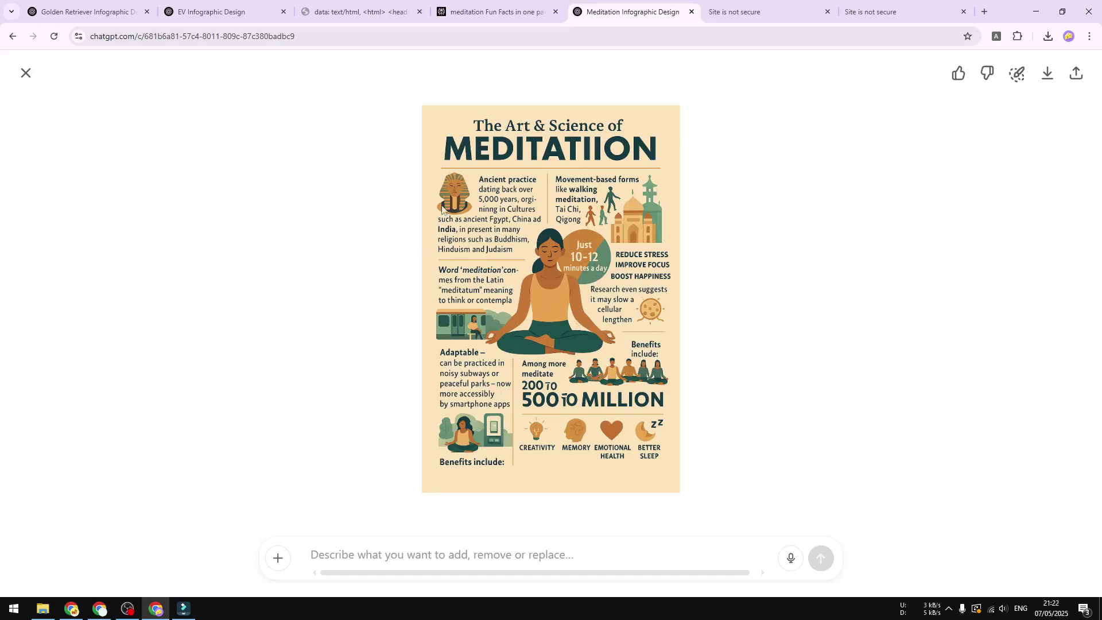
Close the viewer, then open and close the original meditation infographic for comparison
{"action": "left_click", "coordinate": [27, 74]}
{"action": "scroll", "coordinate": [669, 272], "scroll_direction": "down", "scroll_amount": 5}
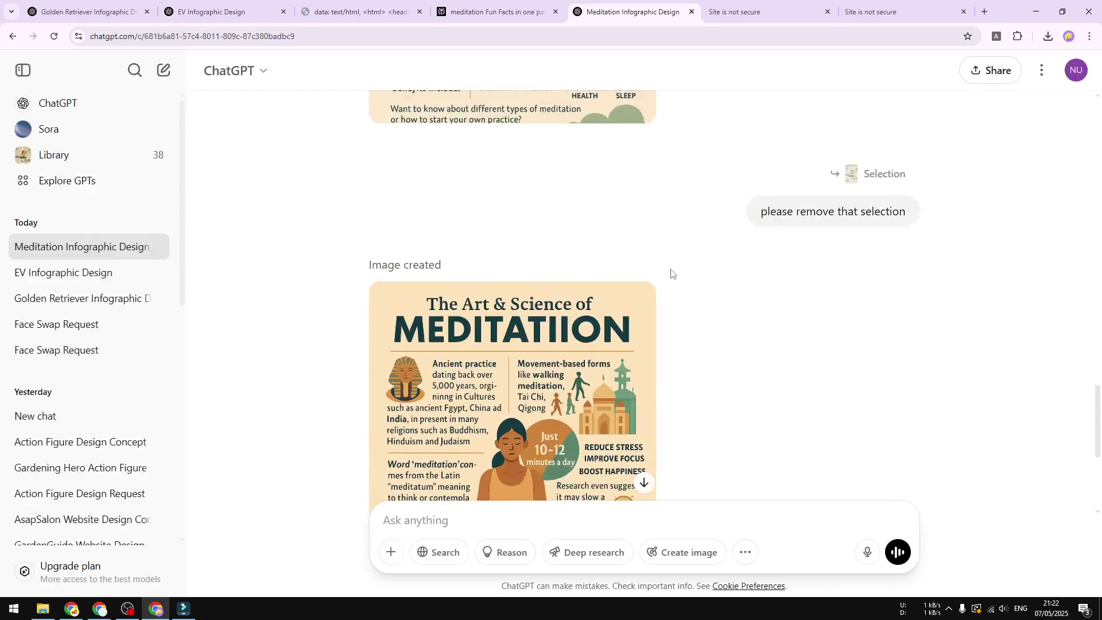
{"action": "scroll", "coordinate": [666, 282], "scroll_direction": "up", "scroll_amount": 3}
{"action": "scroll", "coordinate": [668, 284], "scroll_direction": "down", "scroll_amount": 5}
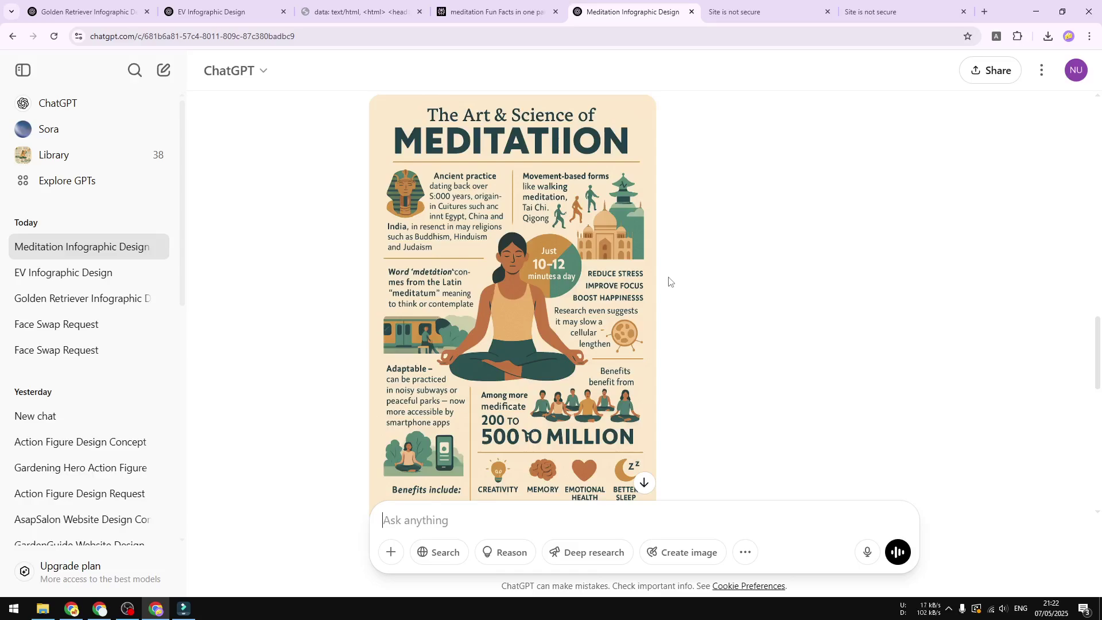
{"action": "left_click", "coordinate": [580, 276]}
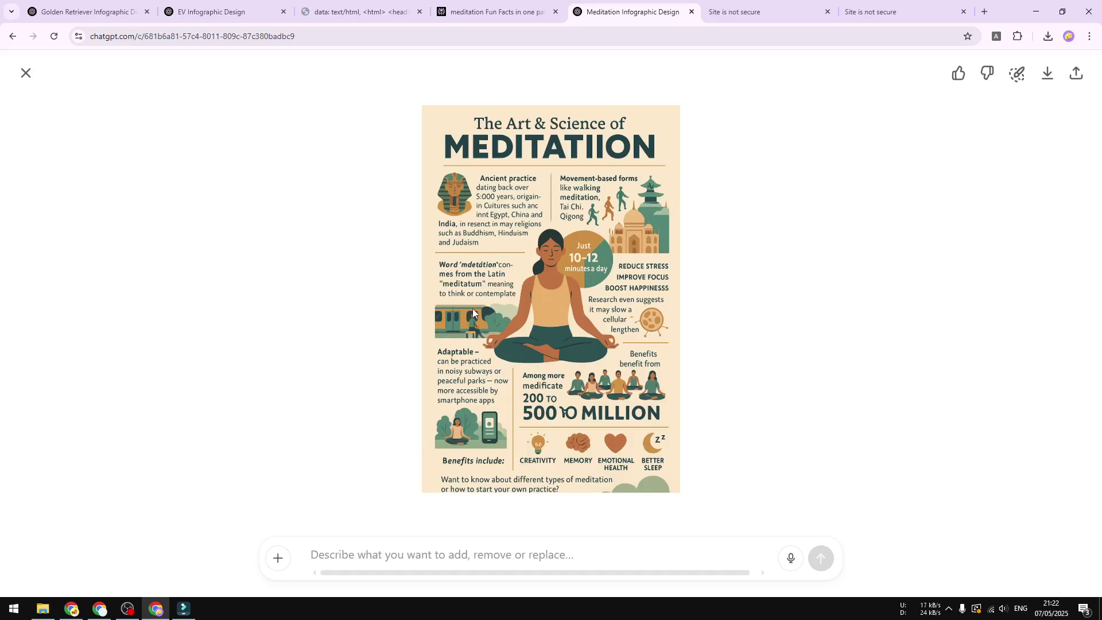
{"action": "left_click", "coordinate": [25, 73]}
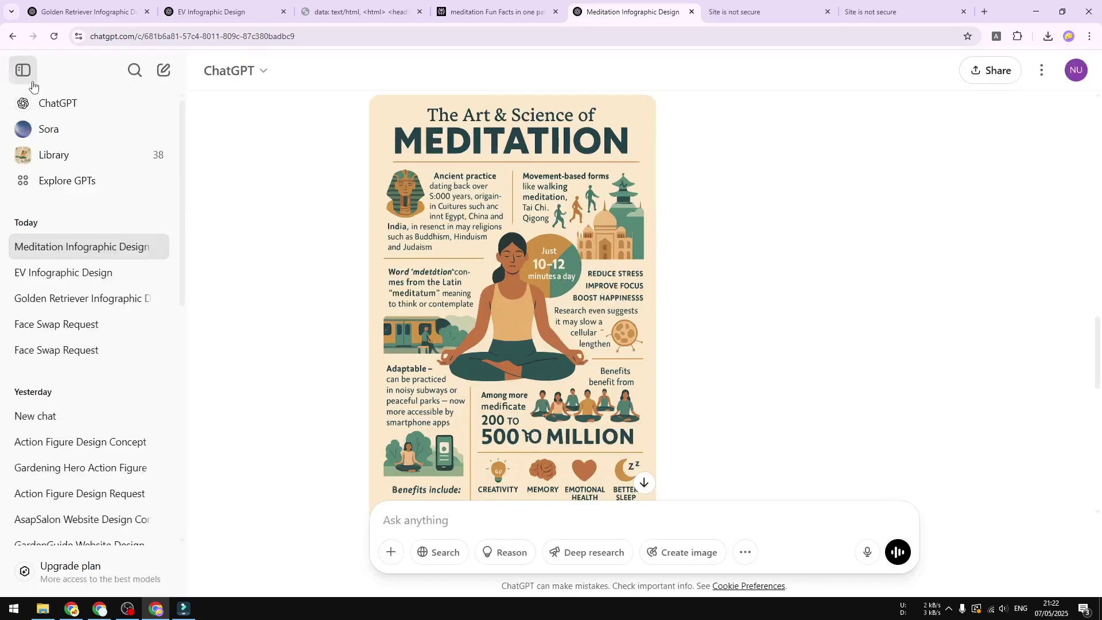
{"action": "scroll", "coordinate": [420, 231], "scroll_direction": "down", "scroll_amount": 3}
{"action": "scroll", "coordinate": [420, 232], "scroll_direction": "down", "scroll_amount": 1}
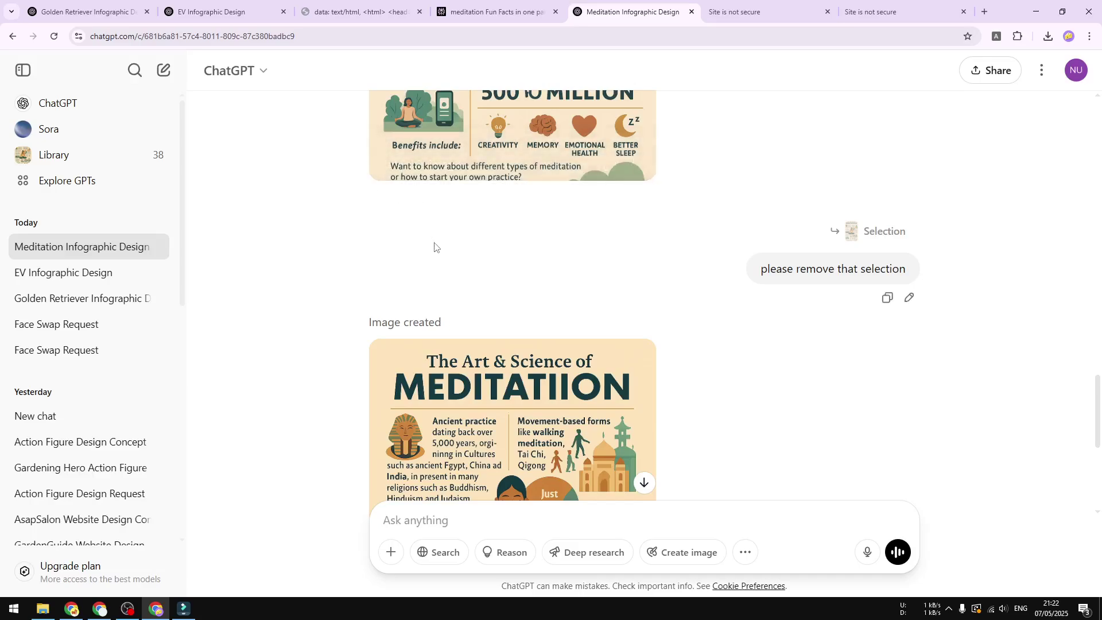
{"action": "scroll", "coordinate": [450, 249], "scroll_direction": "down", "scroll_amount": 2}
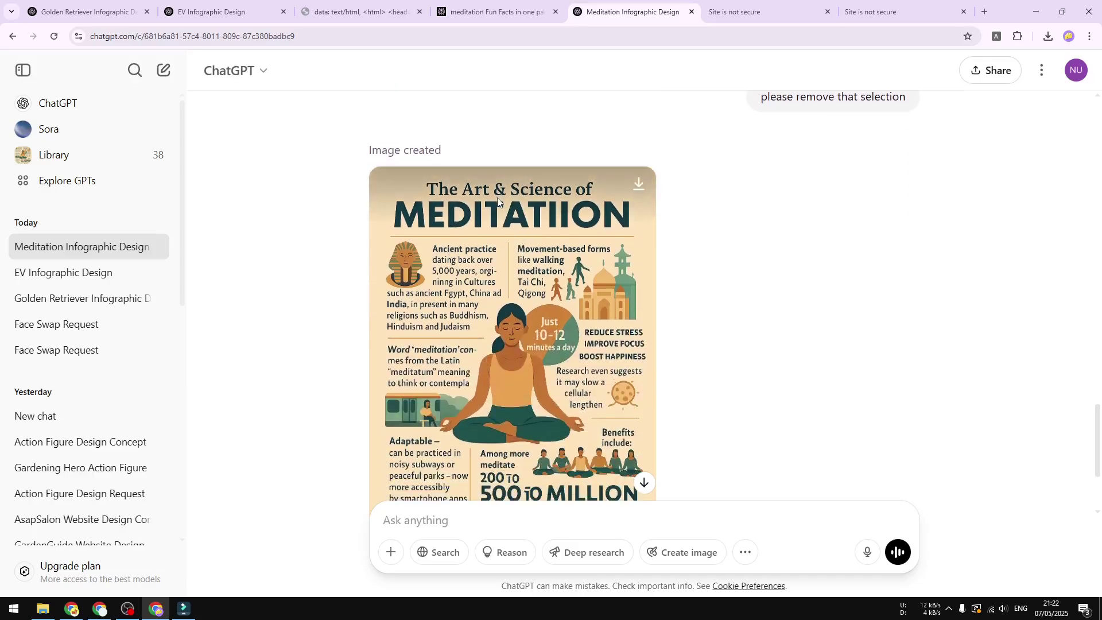
Flip between the Golden Retriever and EV chats, ending on the Golden Retriever infographic
{"action": "left_click", "coordinate": [116, 9]}
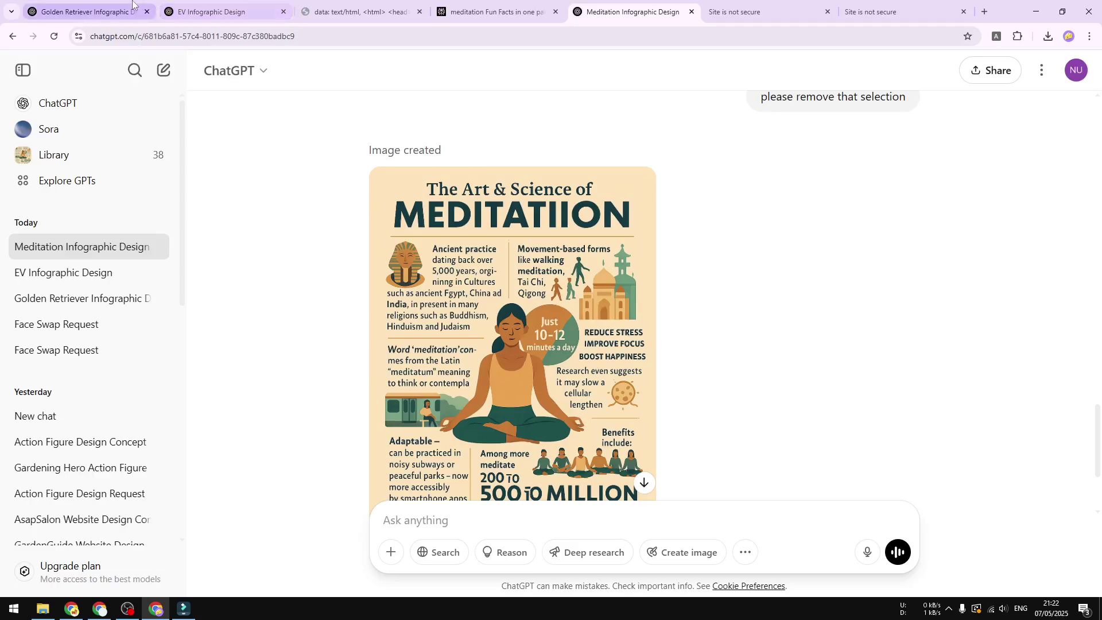
{"action": "left_click", "coordinate": [243, 8]}
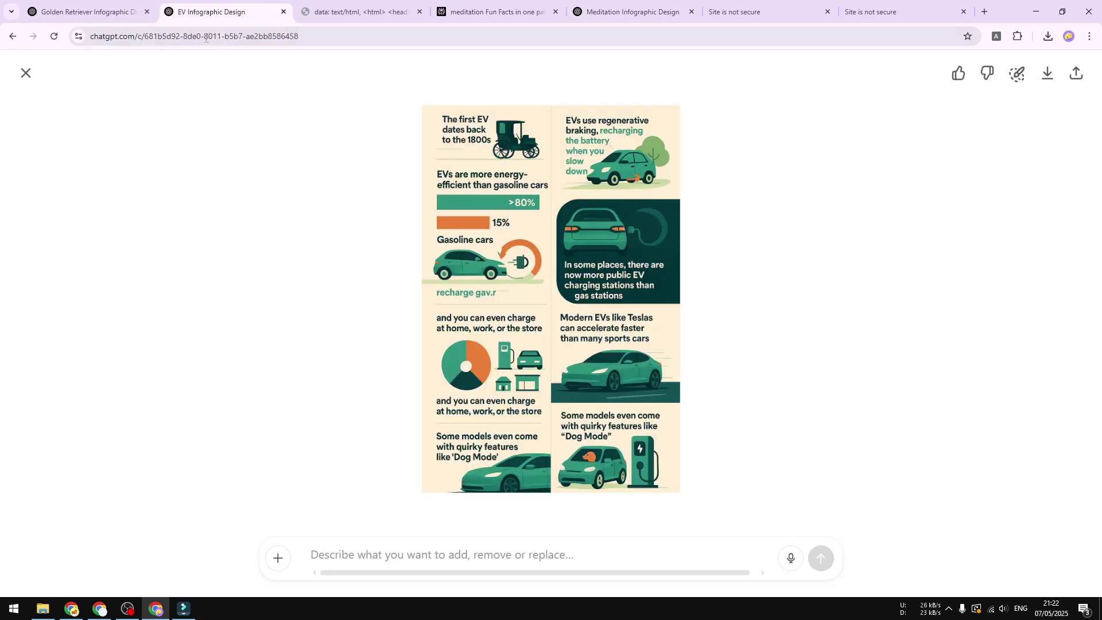
{"action": "key", "text": "ctrl+shift+Tab"}
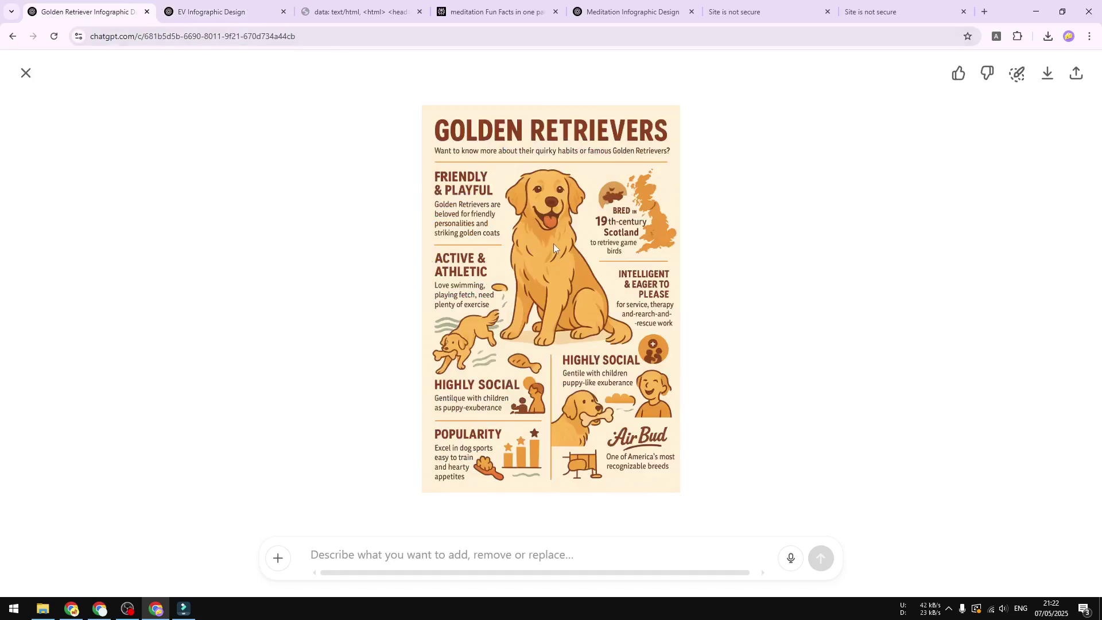